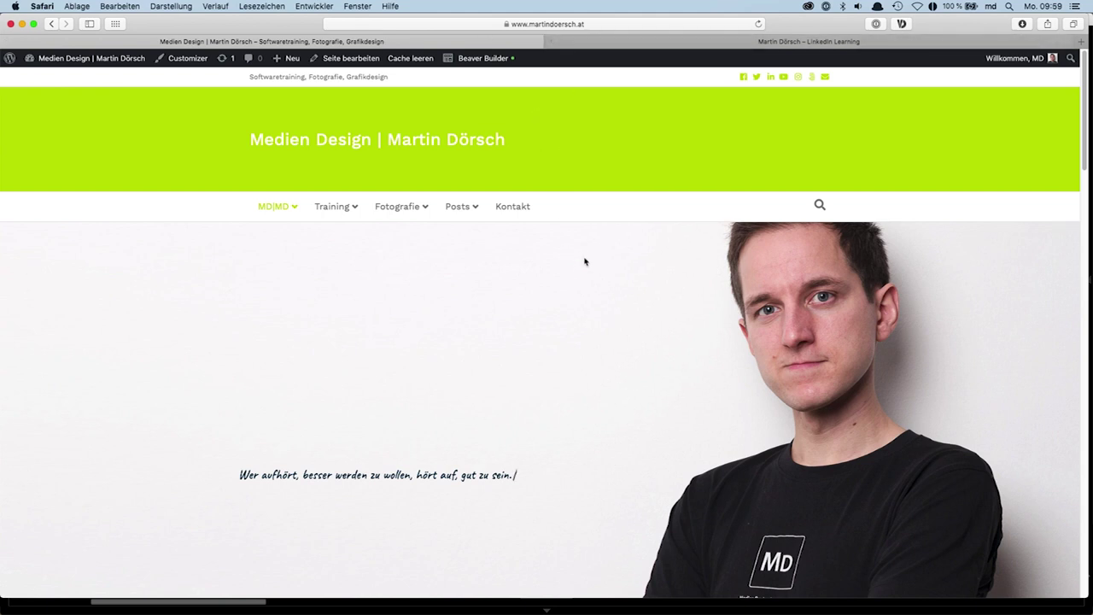
# Step: Switch Safari to the instructor's LinkedIn Learning tab
pyautogui.click(739, 42)
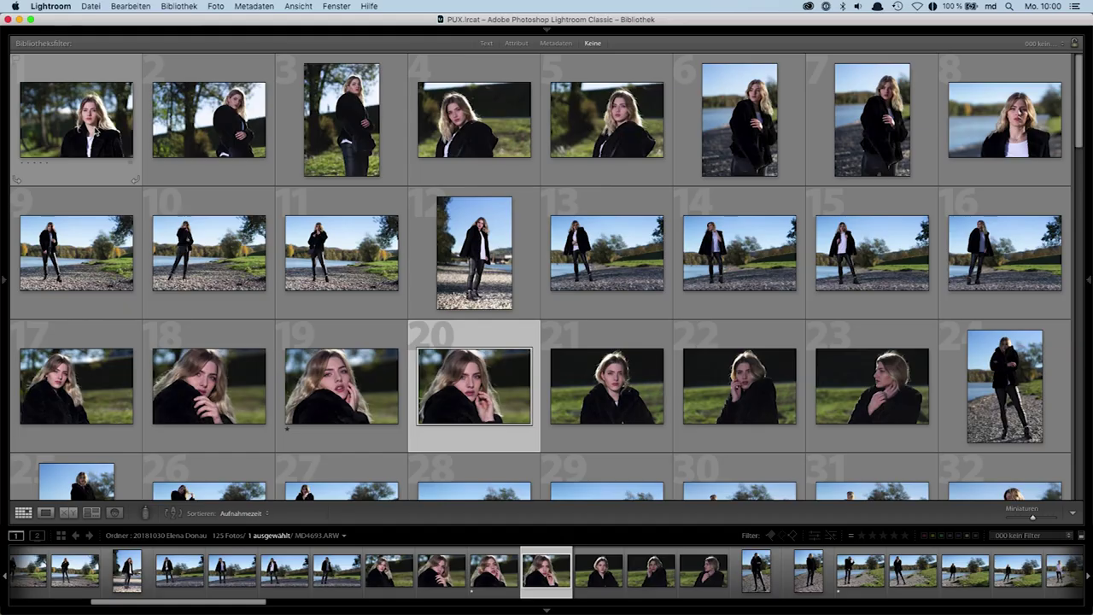
# Step: Select photo 1 and flag it as a pick, remove the flag, then reject it
pyautogui.click(92, 108)
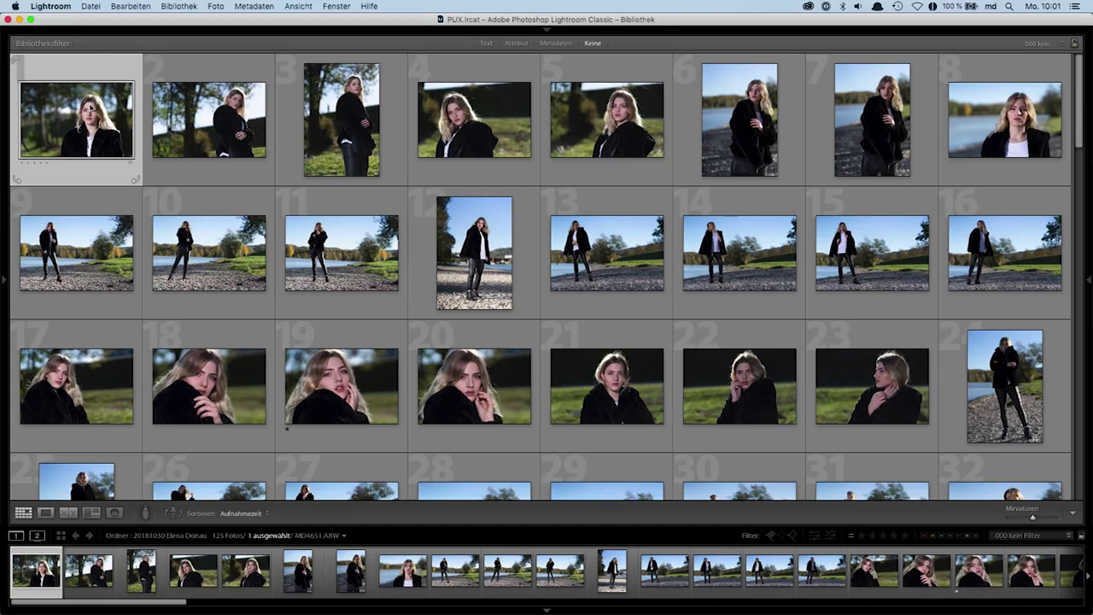
pyautogui.press('p')
pyautogui.press('u')
pyautogui.press('x')
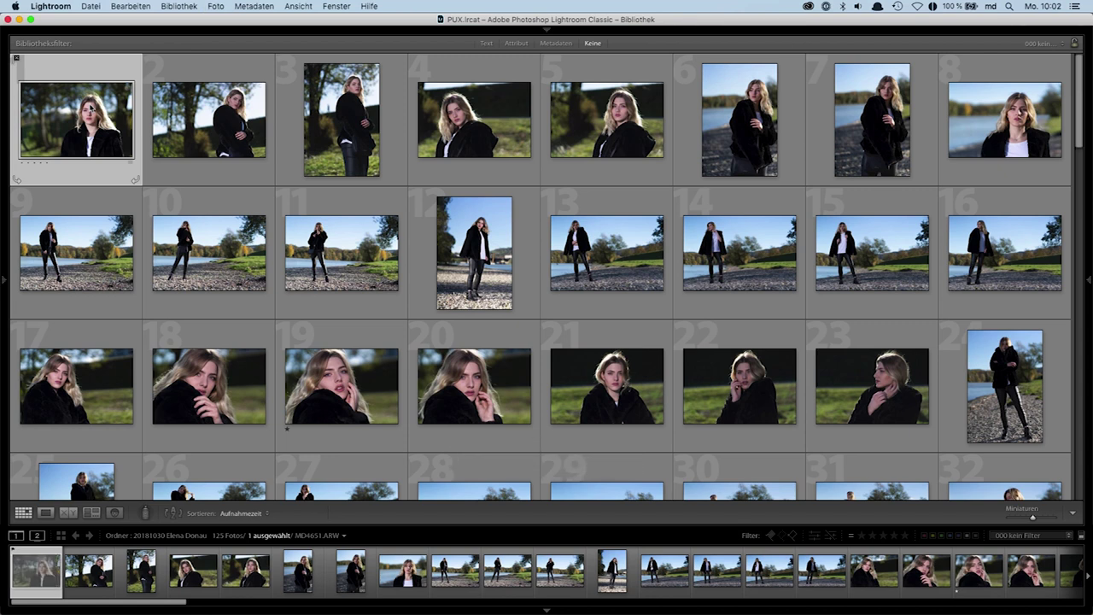
# Step: Open photo 1 in Loupe view and extend the selection to photos 1–3
pyautogui.doubleClick(90, 107)
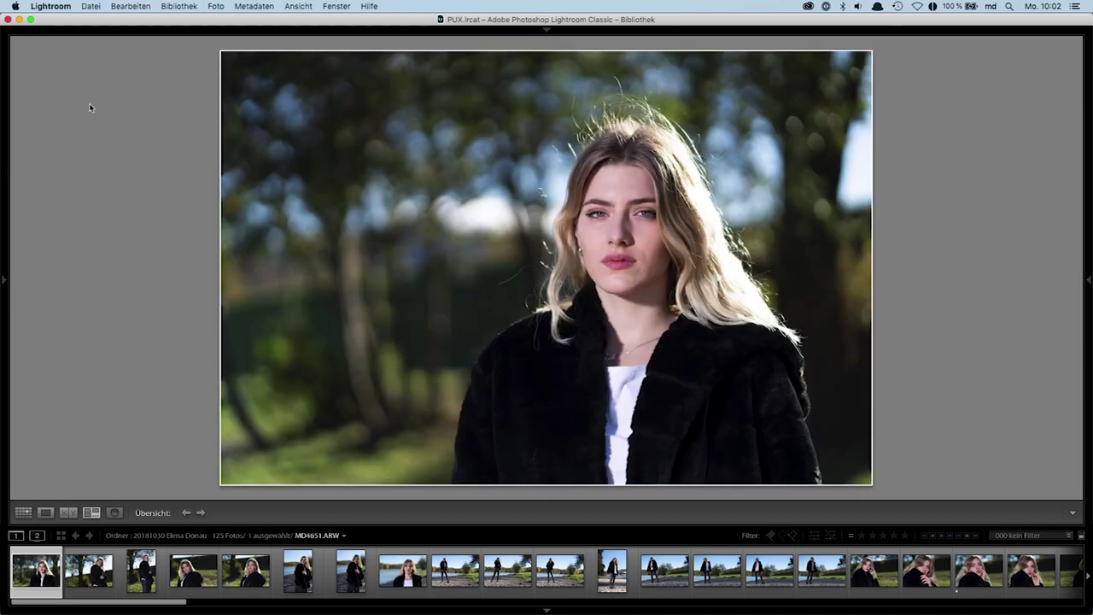
pyautogui.hotkey('shift', 'Right')
pyautogui.hotkey('shift', 'Right')
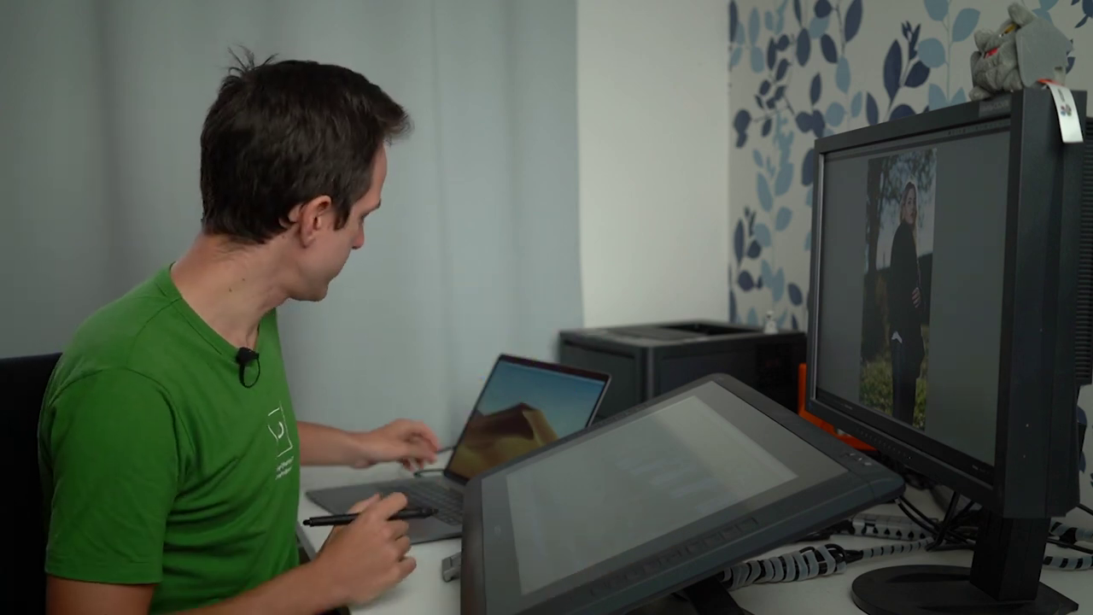
# Step: Compare the selected photos side by side, then view them one at a time in Loupe
pyautogui.press('Right')
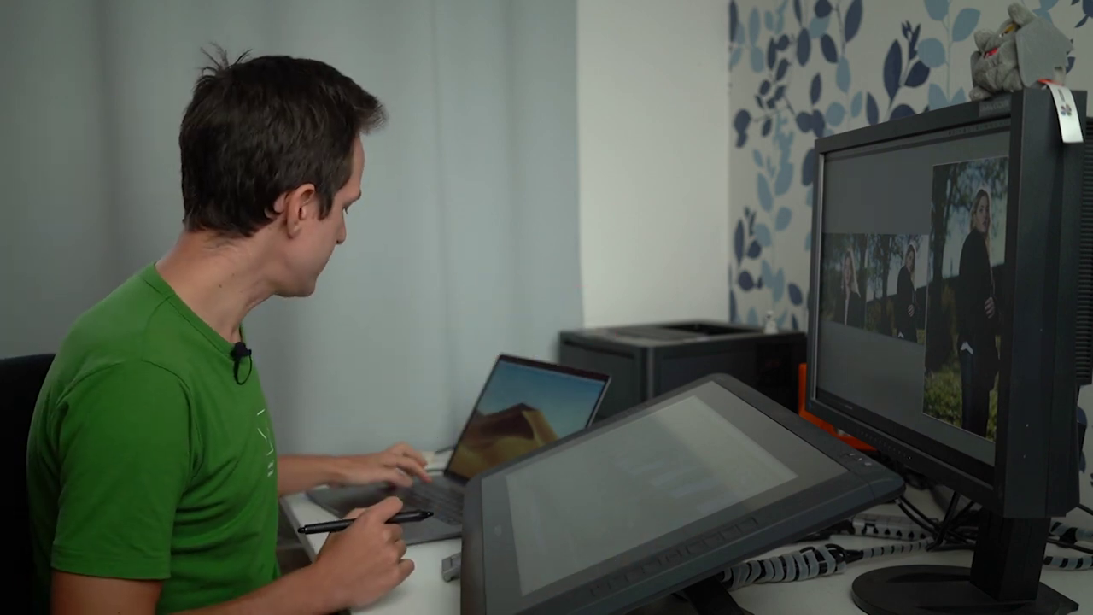
pyautogui.press('e')
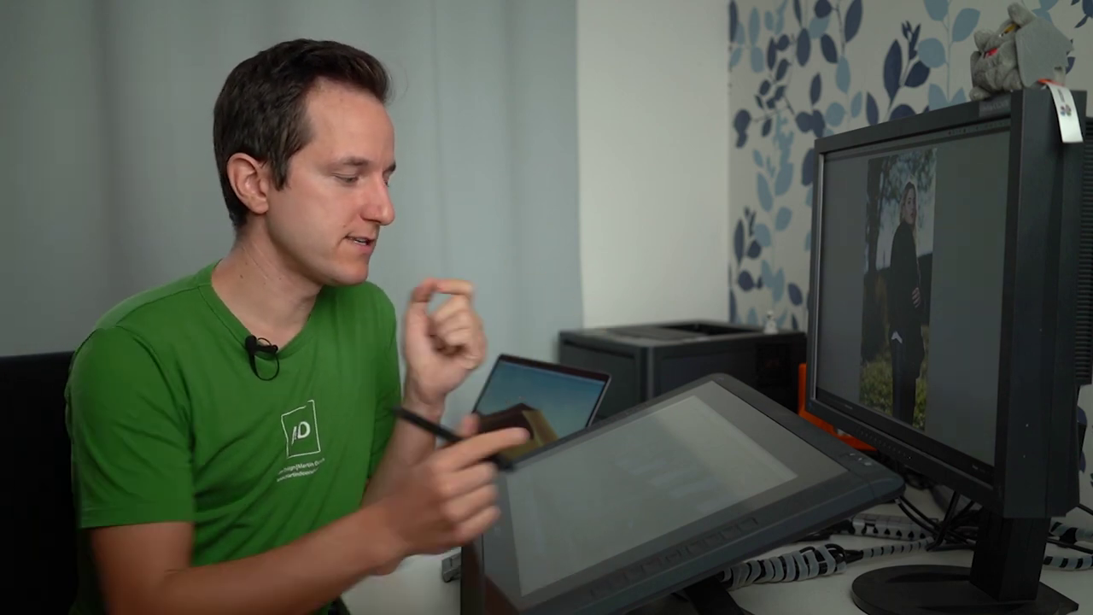
pyautogui.press('Right')
pyautogui.press('Right')
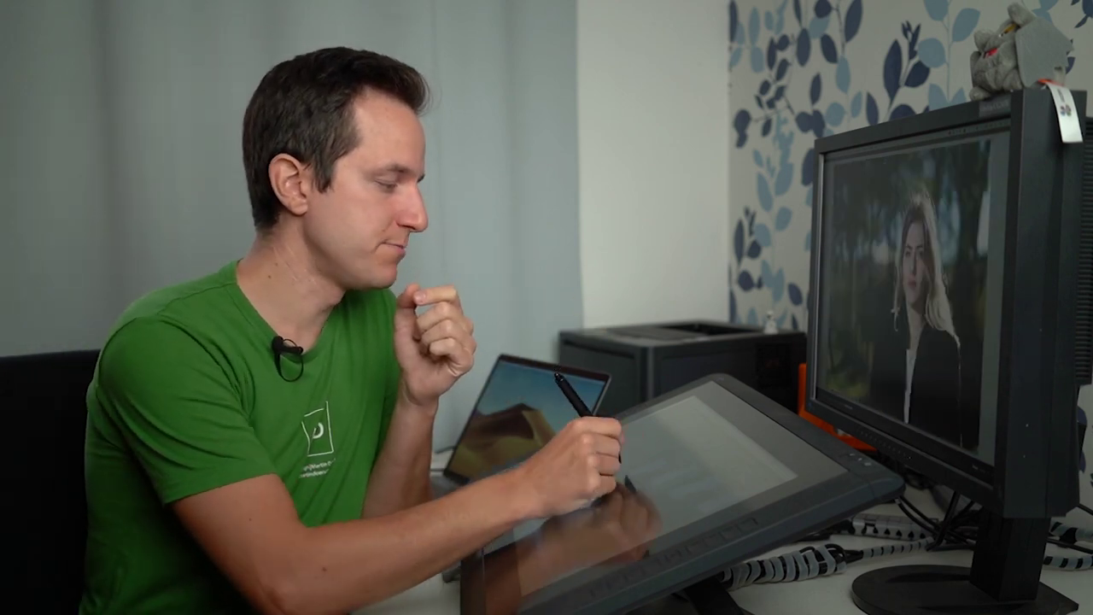
pyautogui.press('Right')
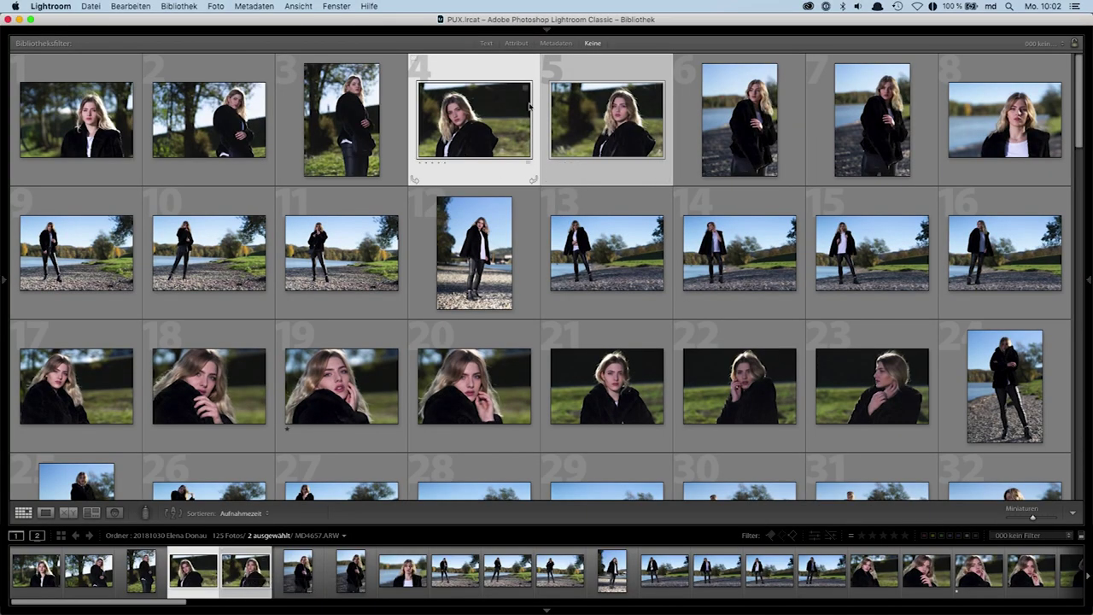
pyautogui.press('n')
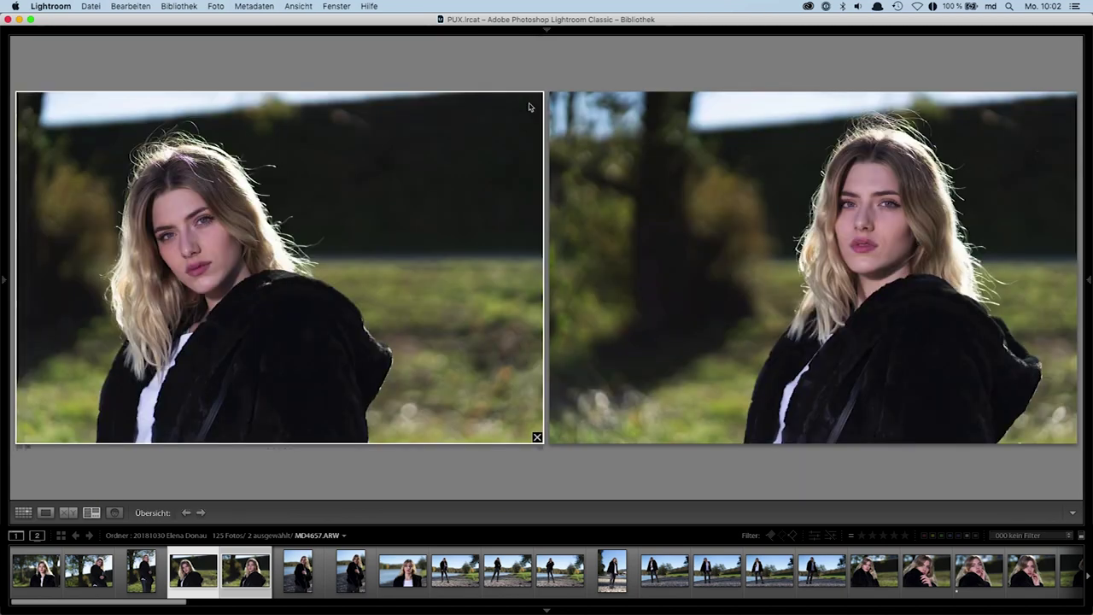
pyautogui.press('Tab')
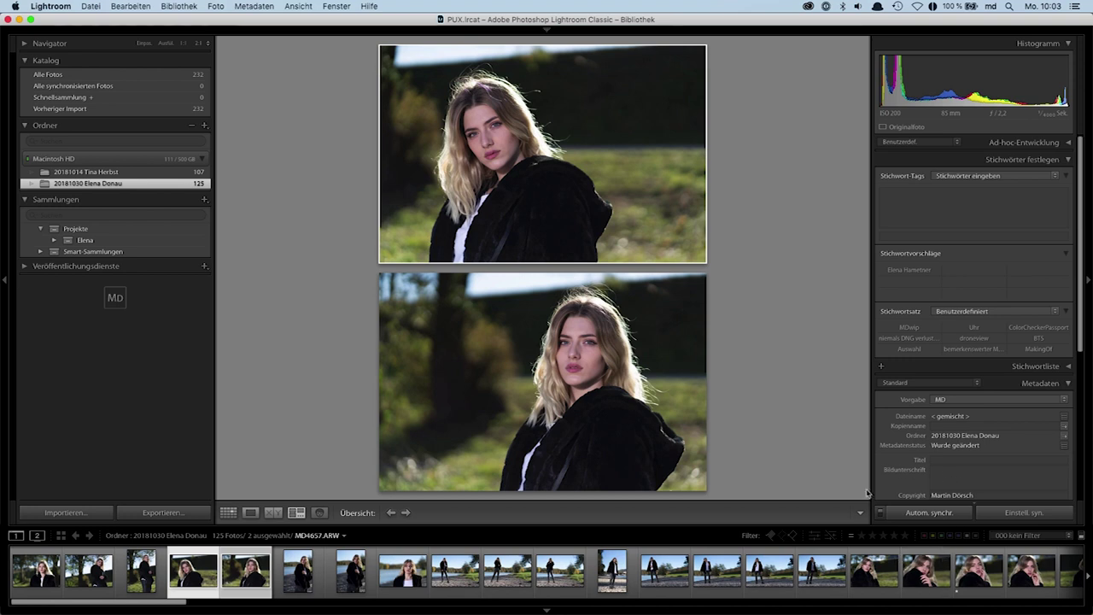
pyautogui.click(881, 516)
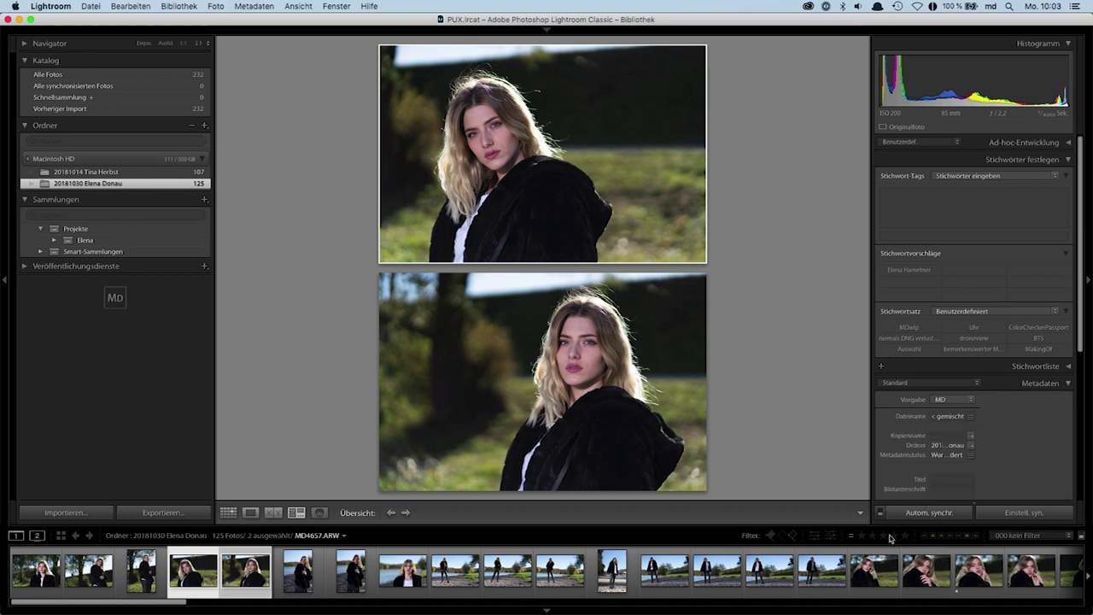
pyautogui.click(881, 514)
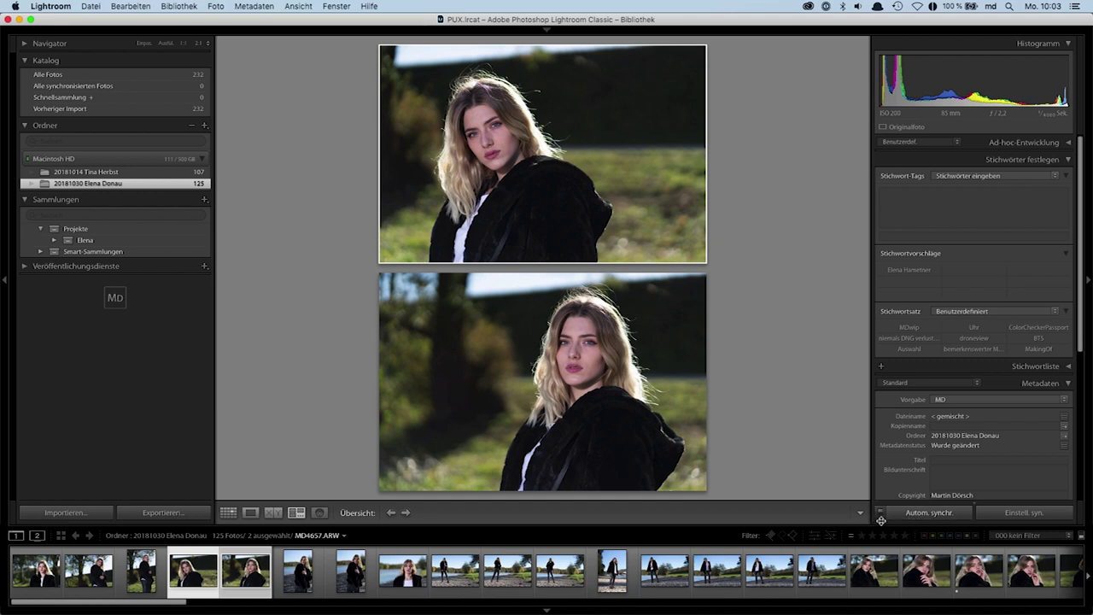
pyautogui.click(881, 514)
pyautogui.click(881, 513)
pyautogui.press('Tab')
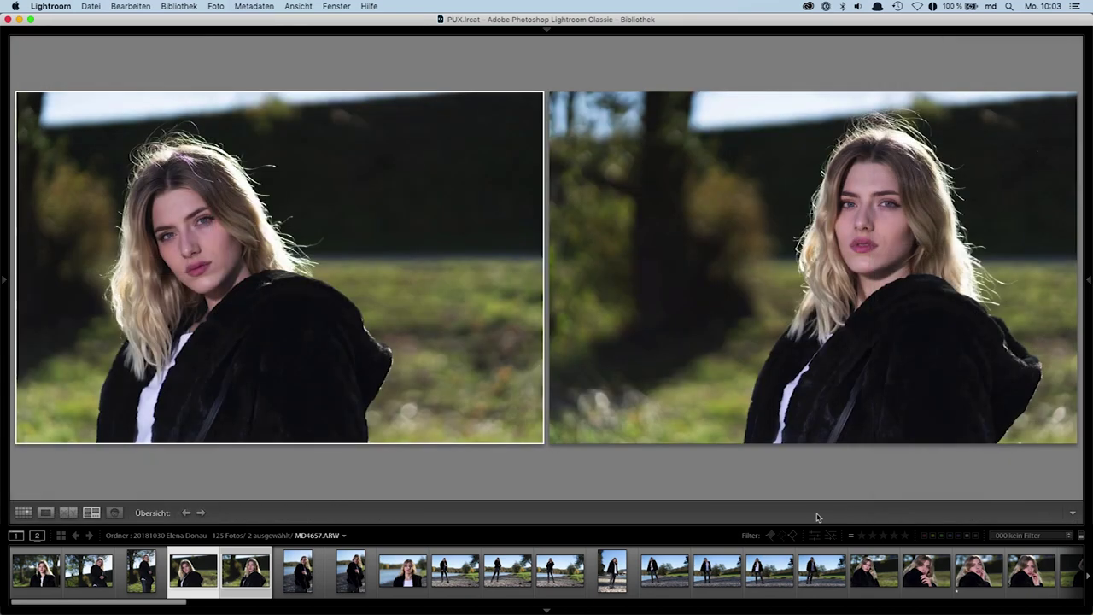
pyautogui.press('g')
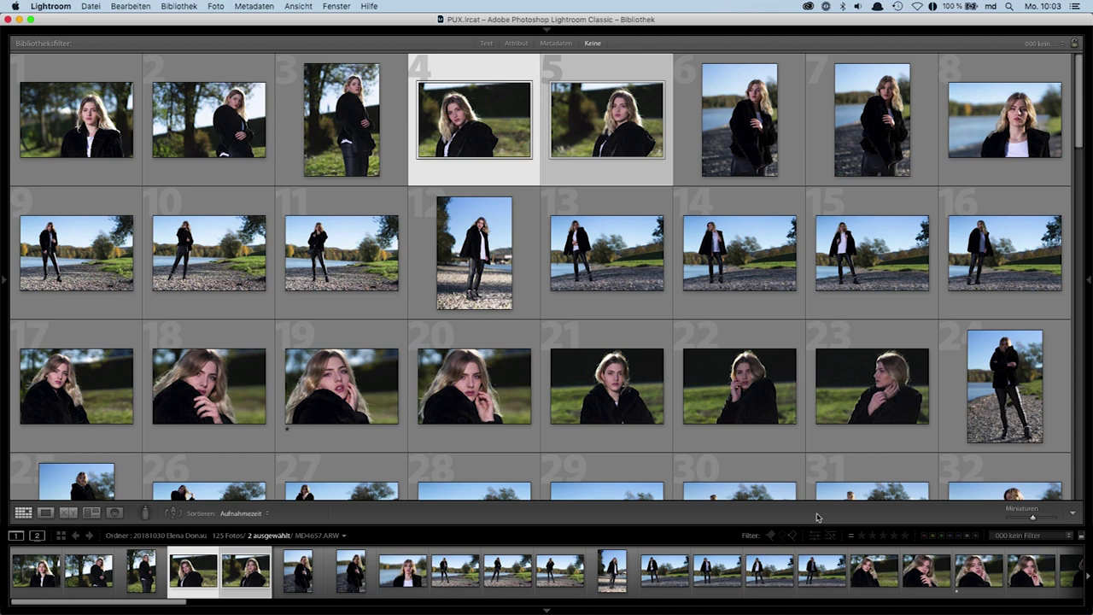
# Step: Select photos 1–5, compare them in Survey view, and mark all five rejected
pyautogui.click(85, 131)
pyautogui.keyDown('shift'); pyautogui.click(623, 132); pyautogui.keyUp('shift')
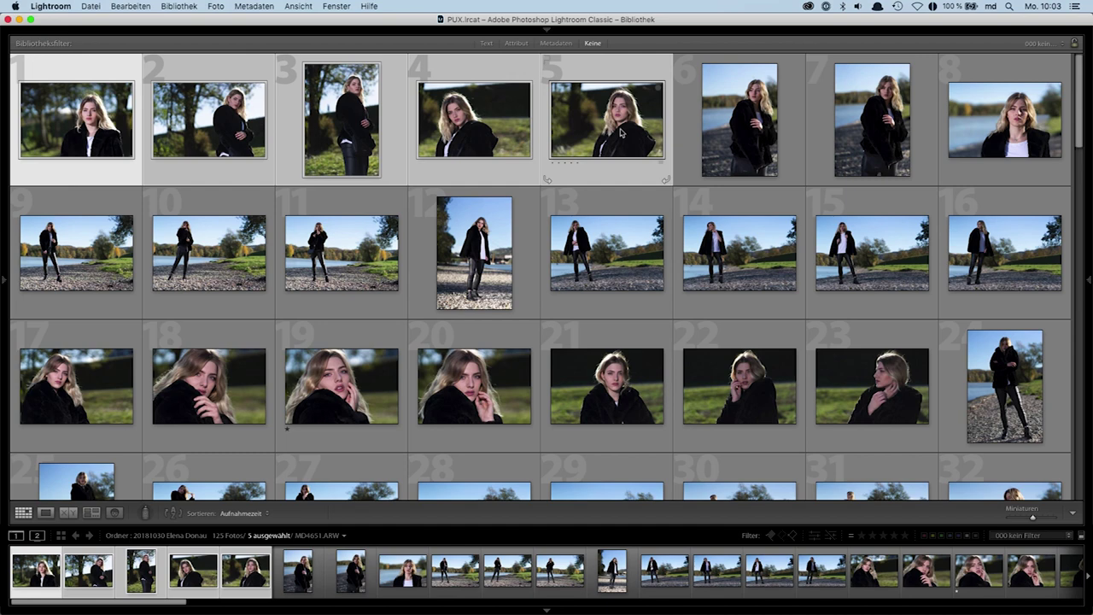
pyautogui.press('n')
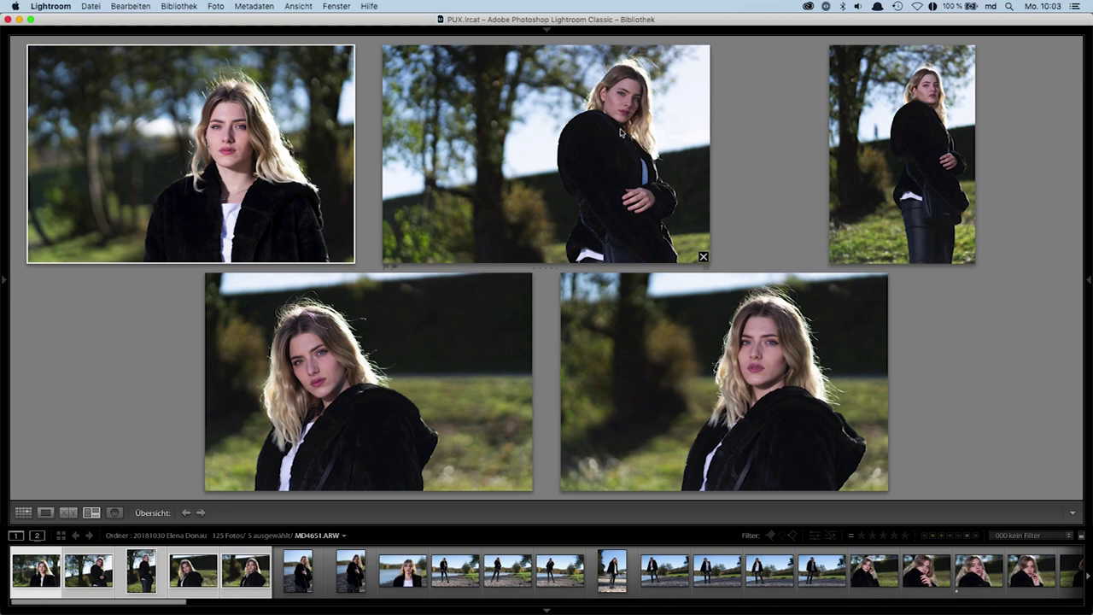
pyautogui.press('x')
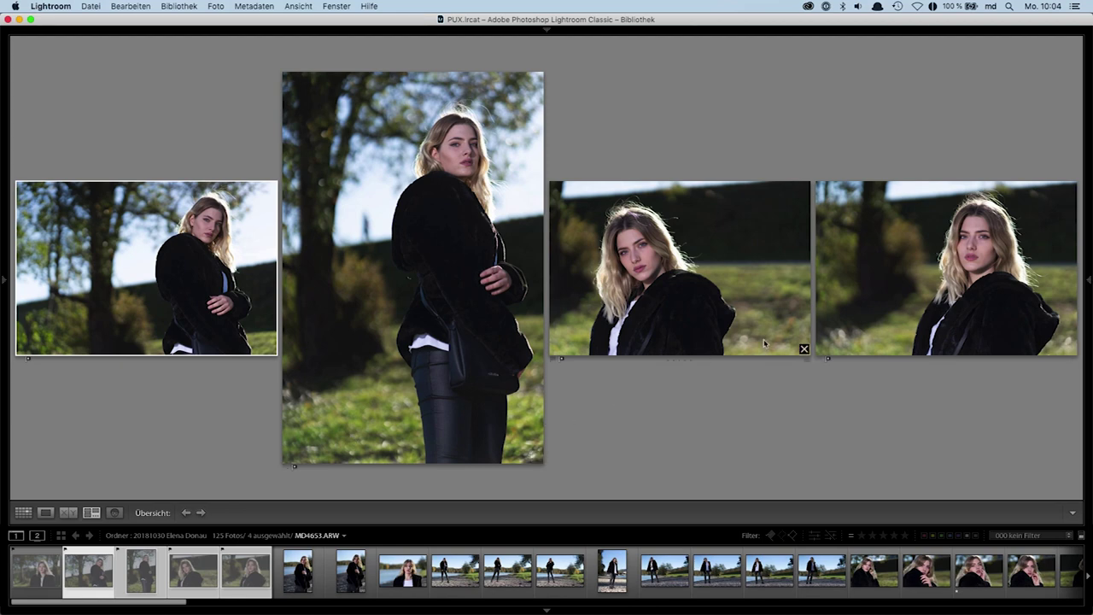
# Step: Drop the standing, side-on and right-hand shots from Survey and unflag the keepers
pyautogui.click(536, 458)
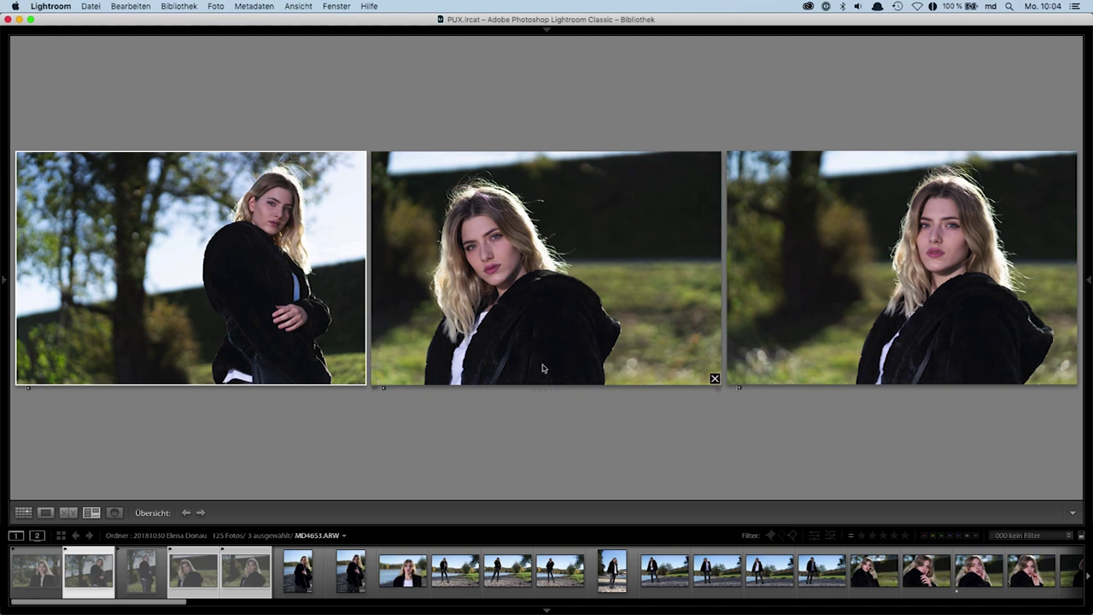
pyautogui.press('u')
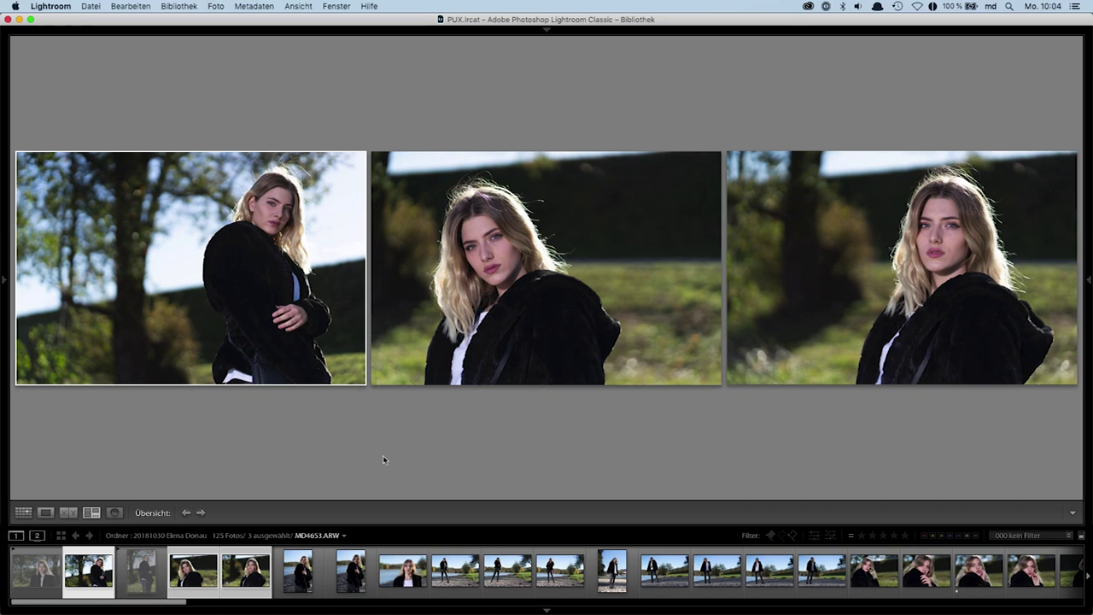
pyautogui.click(360, 378)
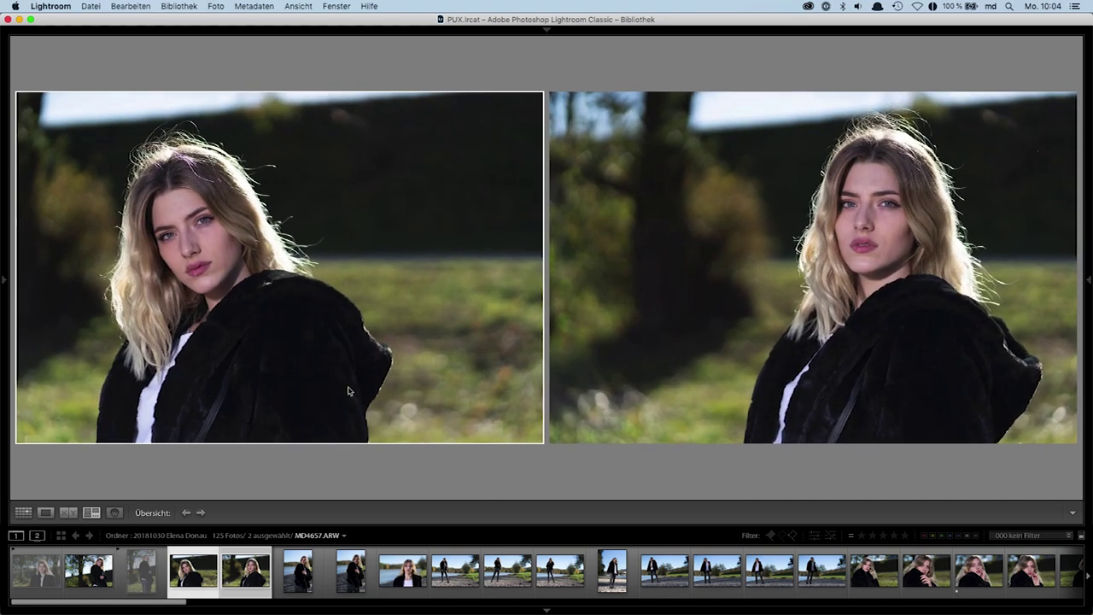
pyautogui.click(1070, 437)
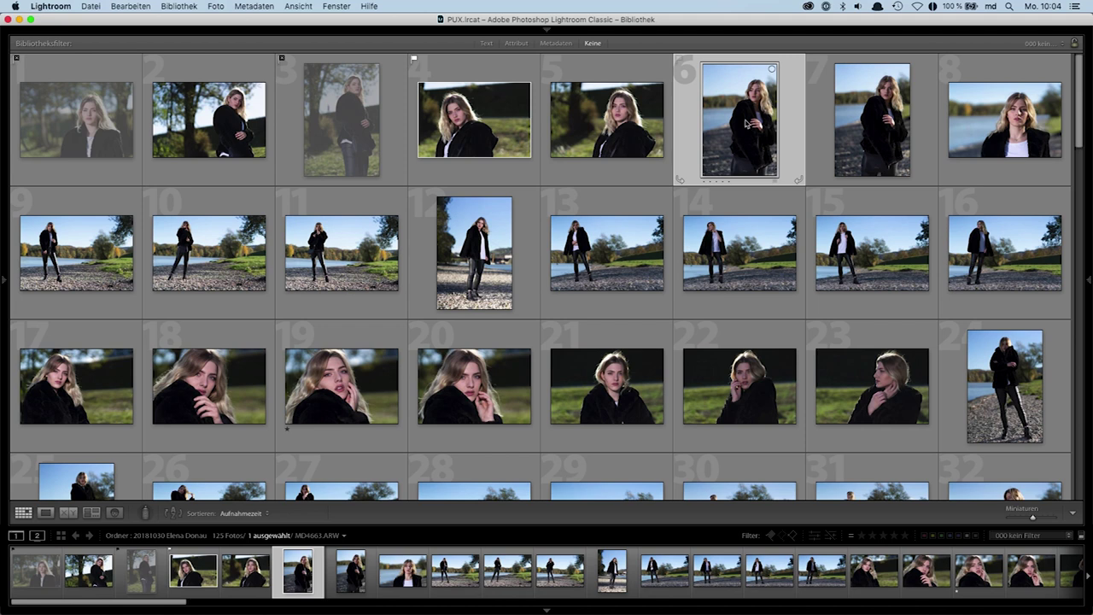
pyautogui.keyDown('shift'); pyautogui.click(1011, 145); pyautogui.keyUp('shift')
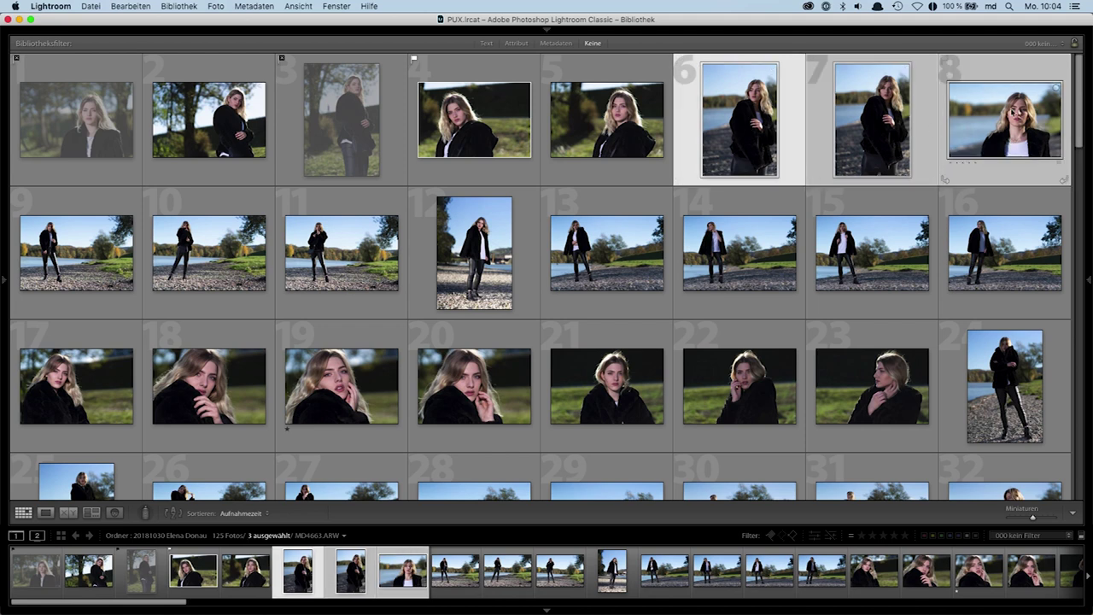
pyautogui.press('n')
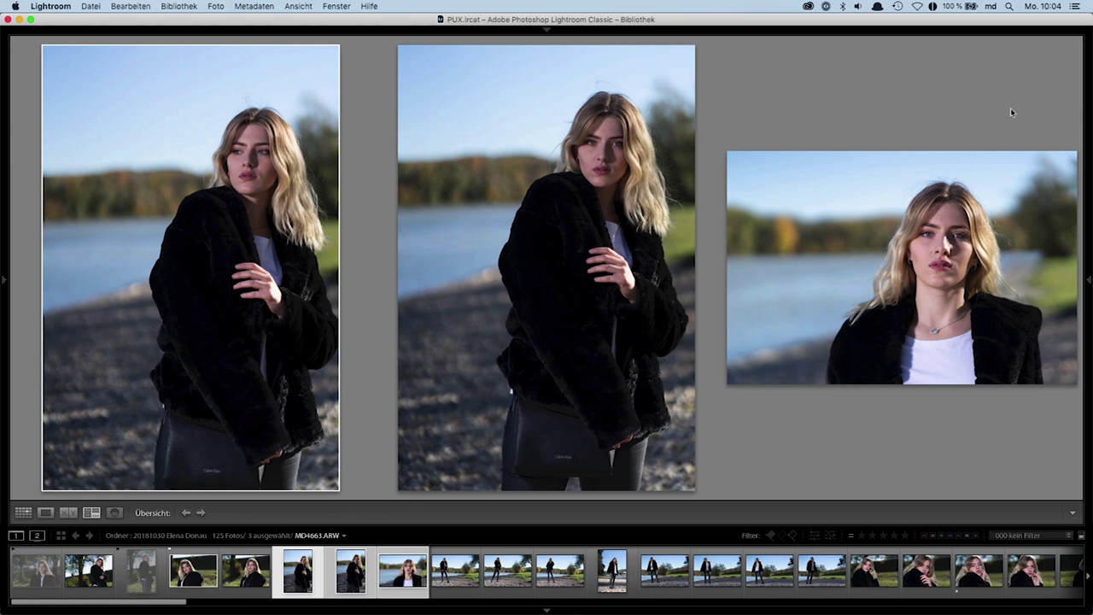
pyautogui.press('x')
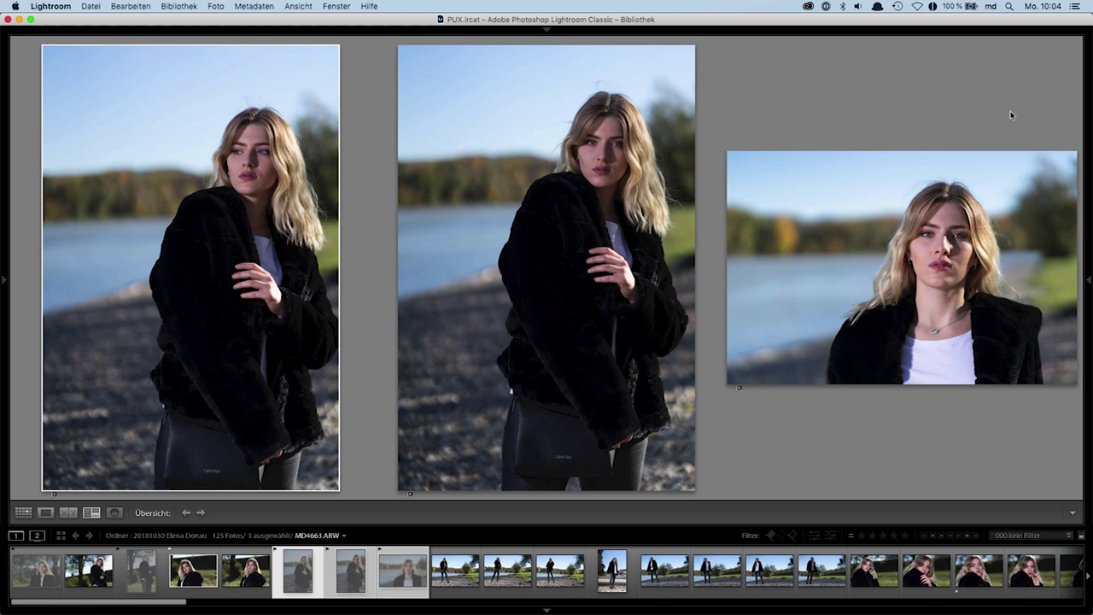
pyautogui.moveTo(674, 396)
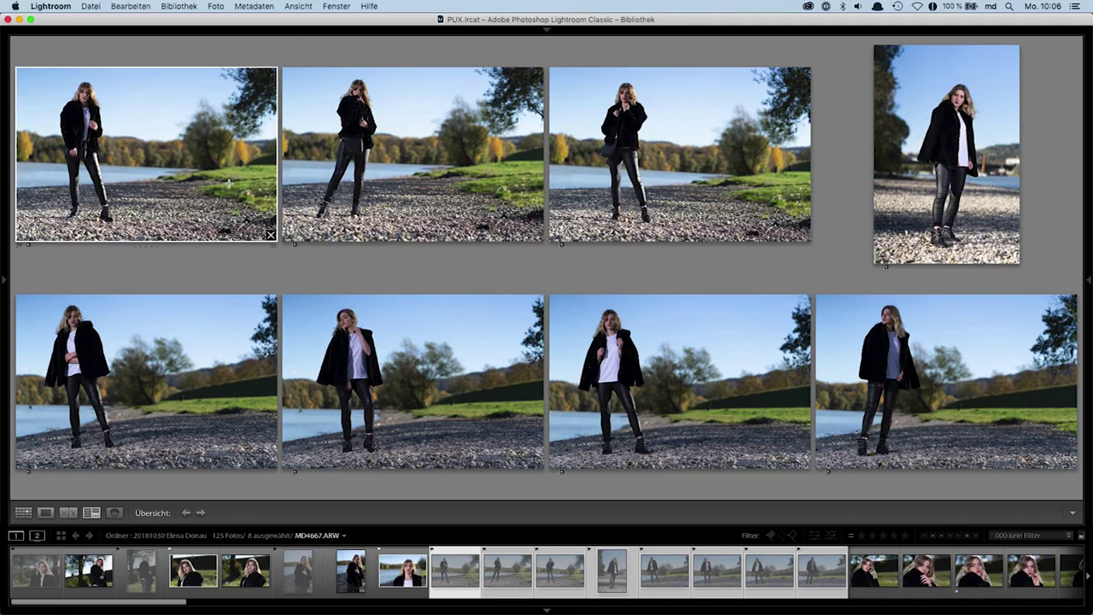
# Step: Drop the top-left and portrait-format shots, then clear reject flags on the remaining four
pyautogui.click(270, 235)
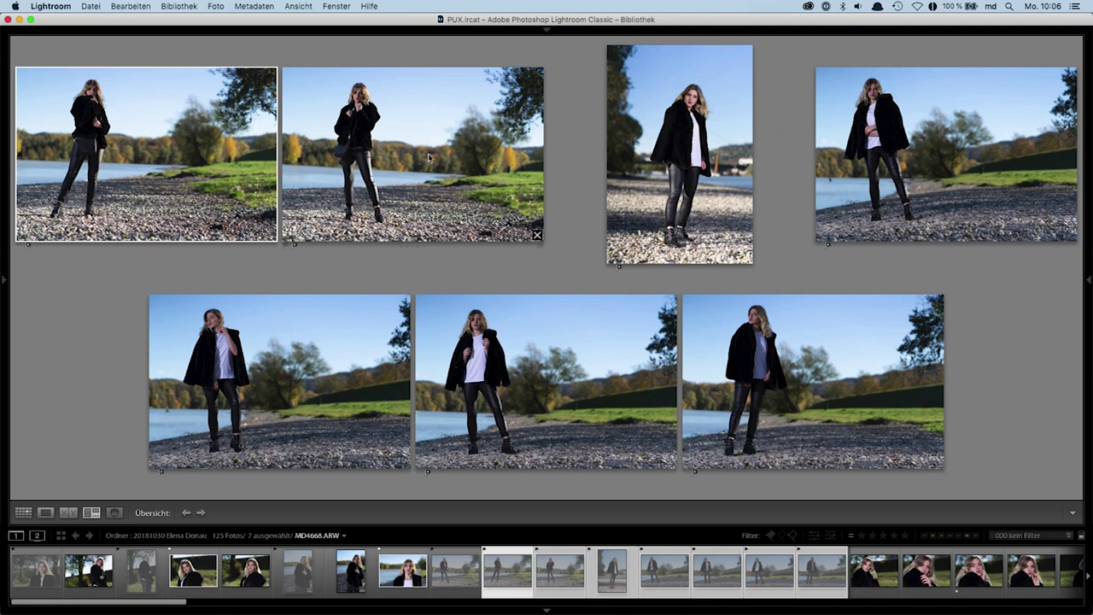
pyautogui.click(664, 164)
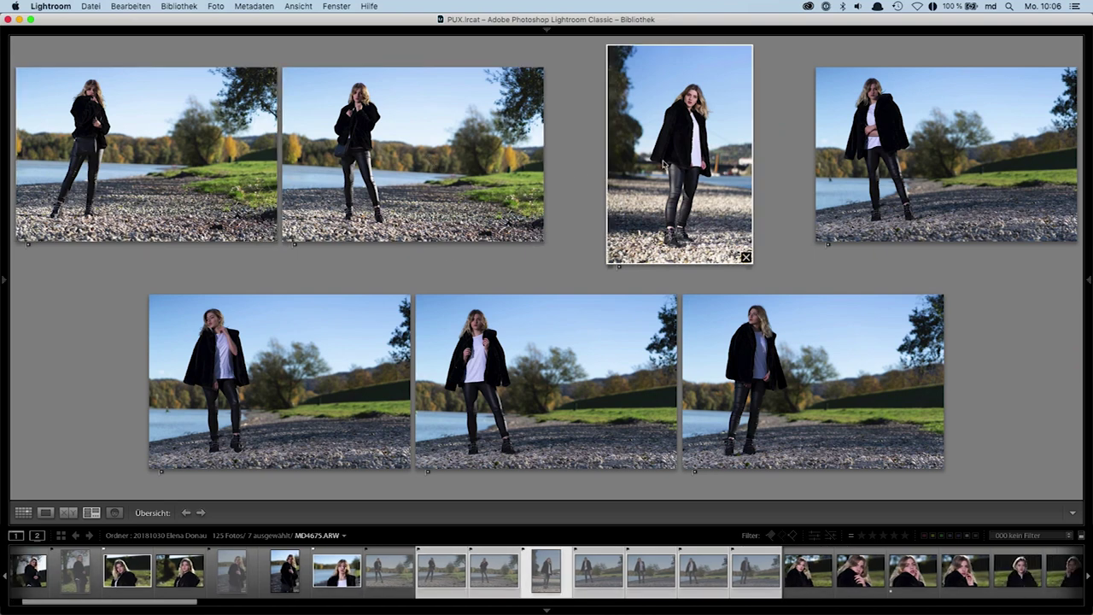
pyautogui.click(745, 257)
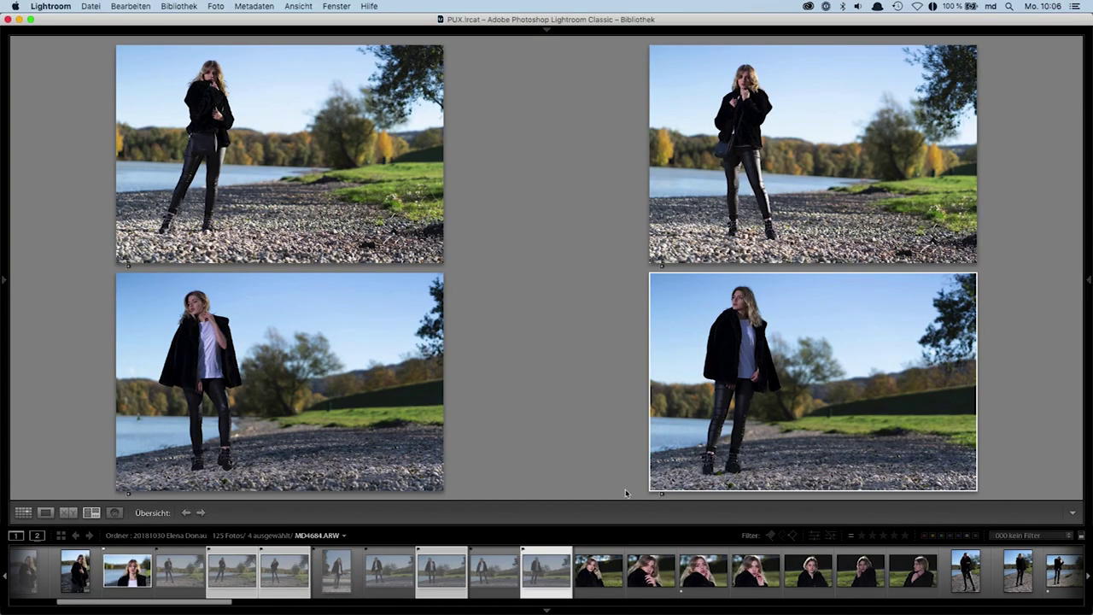
pyautogui.press('u')
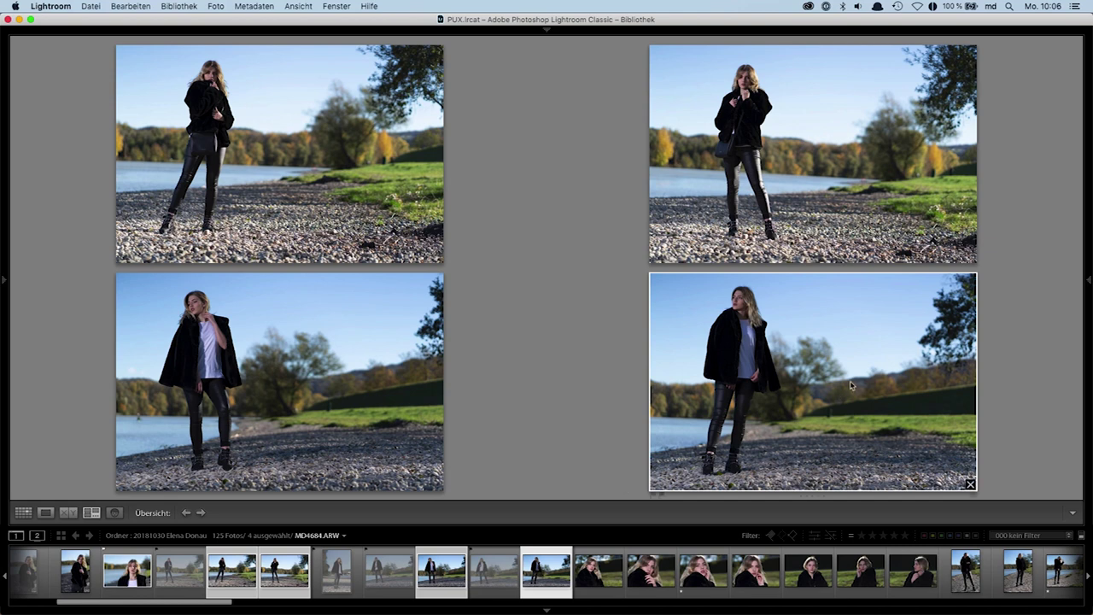
# Step: Drop the bottom-left and right-hand shots, leaving the left photo active
pyautogui.press('Right')
pyautogui.press('Right')
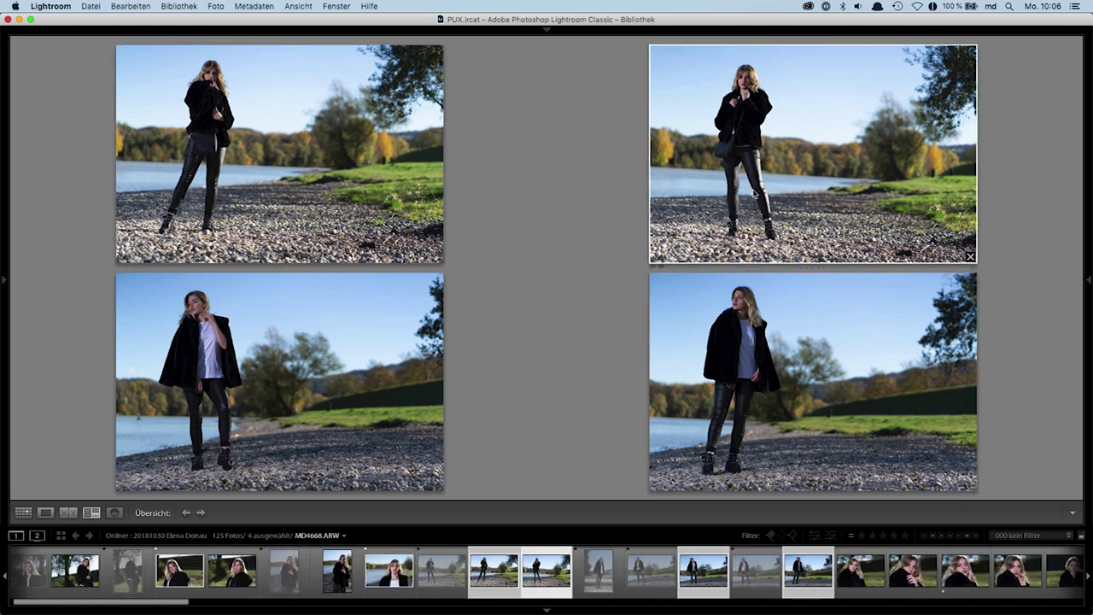
pyautogui.click(437, 485)
pyautogui.keyDown('super'); pyautogui.click(851, 285); pyautogui.keyUp('super')
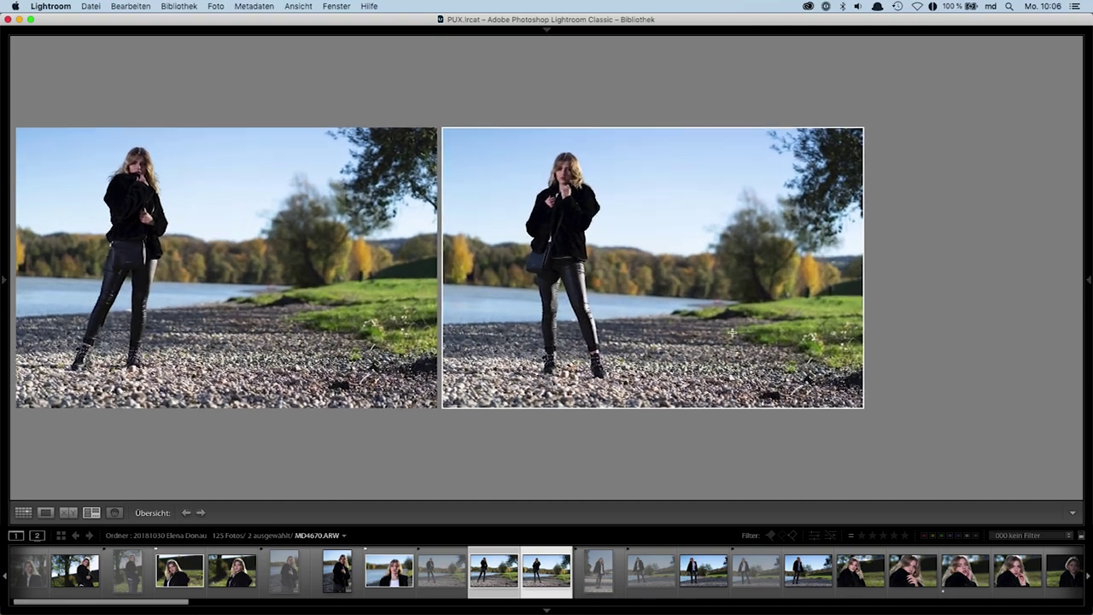
pyautogui.click(435, 350)
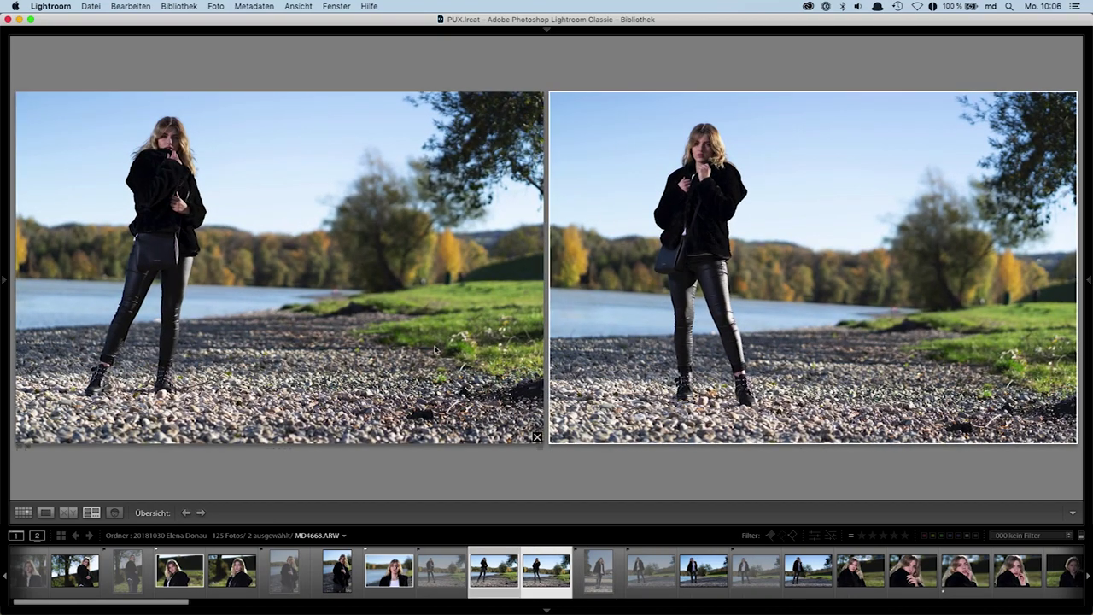
# Step: Flag the chosen riverbank shot as a pick, then survey photos 17–23 and reject all seven
pyautogui.press('p')
pyautogui.press('g')
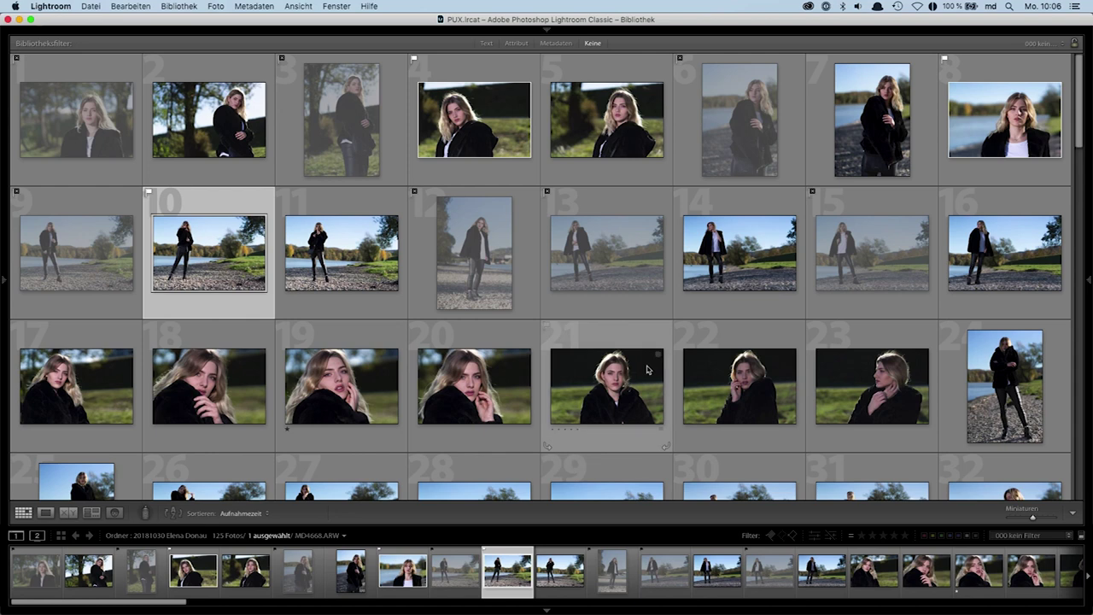
pyautogui.click(68, 402)
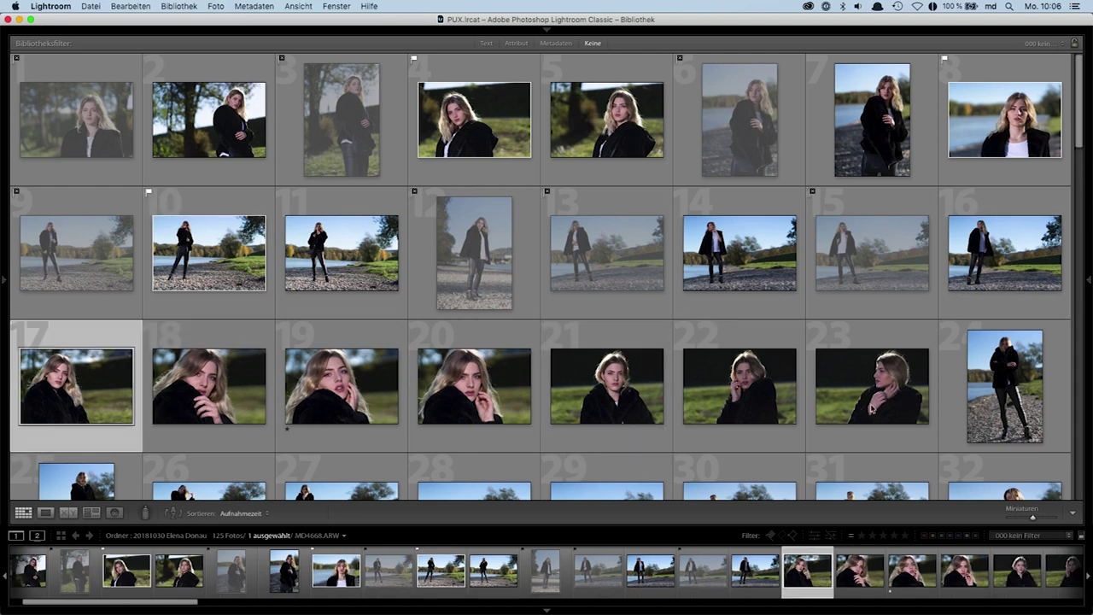
pyautogui.keyDown('shift'); pyautogui.click(871, 409); pyautogui.keyUp('shift')
pyautogui.press('n')
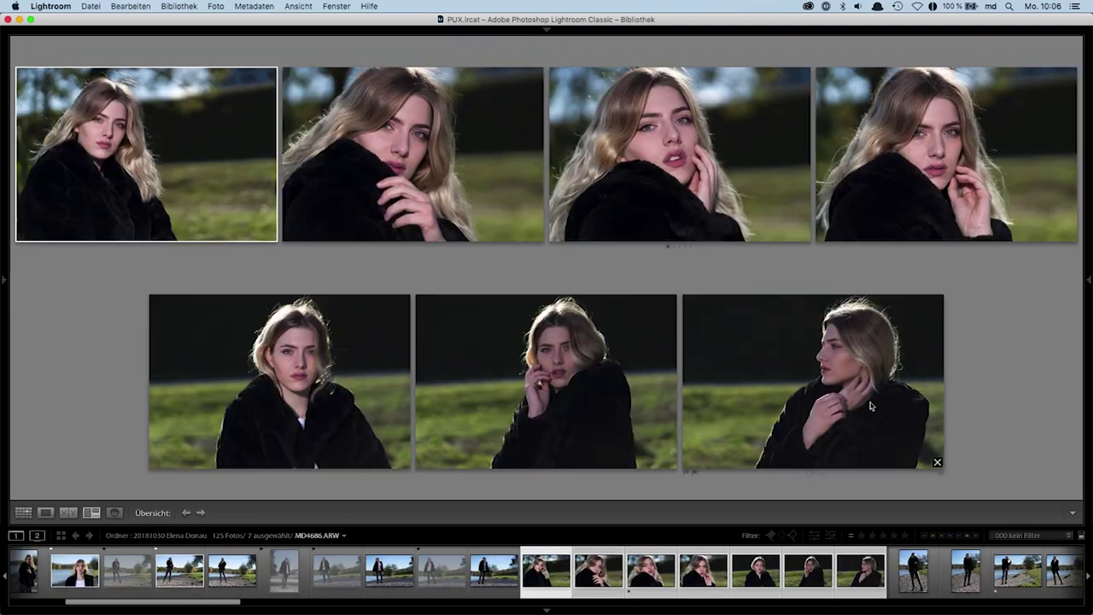
pyautogui.press('x')
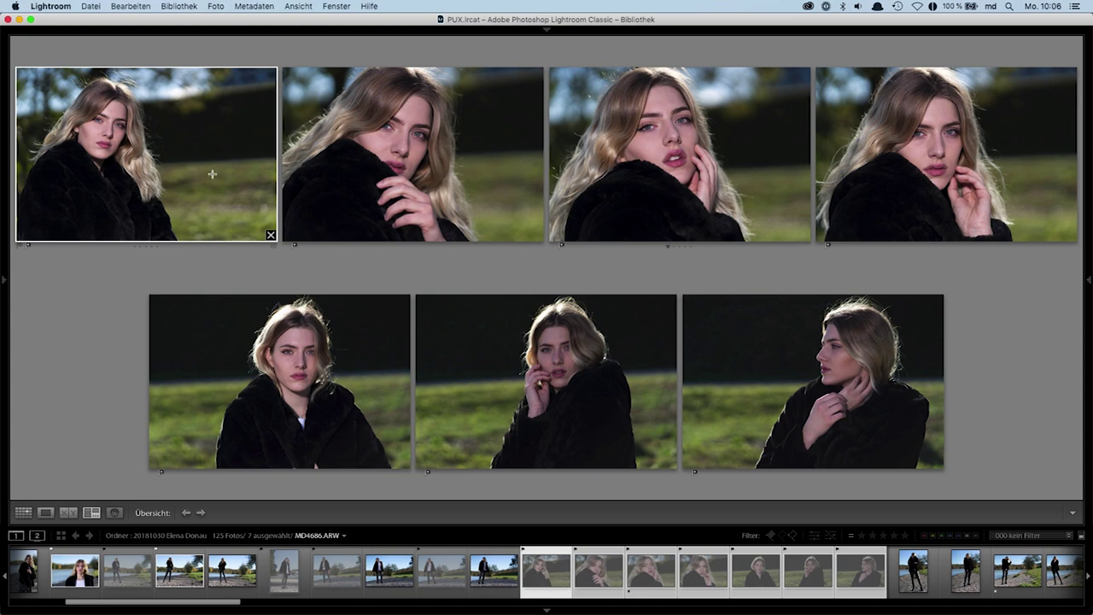
# Step: Drop photos 17 and 18, unflag the rest, and trim the comparison to photos 19 and 23
pyautogui.press('/')
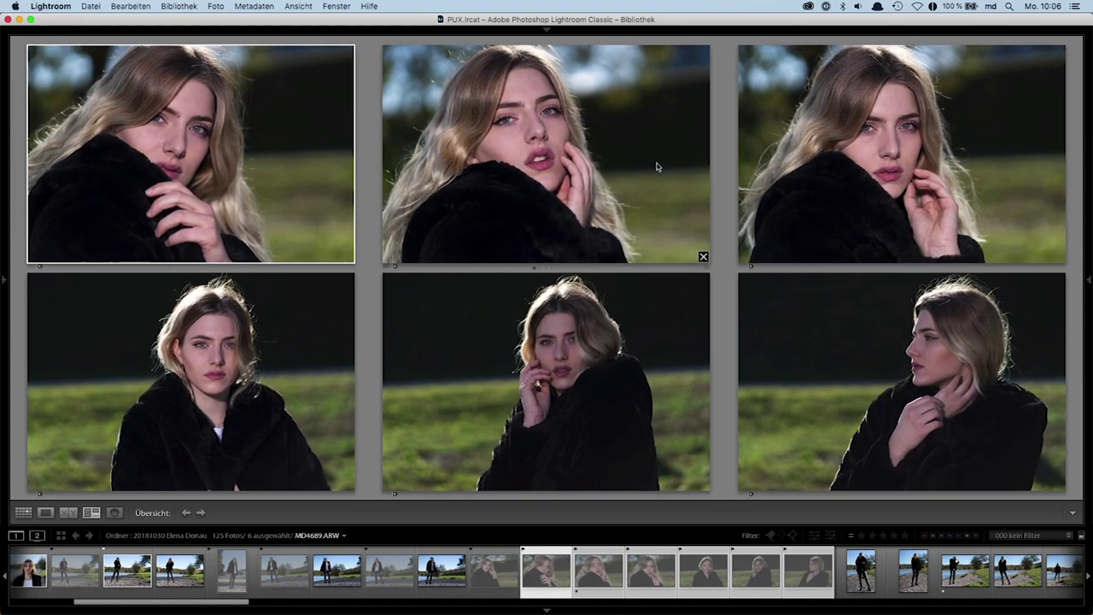
pyautogui.press('/')
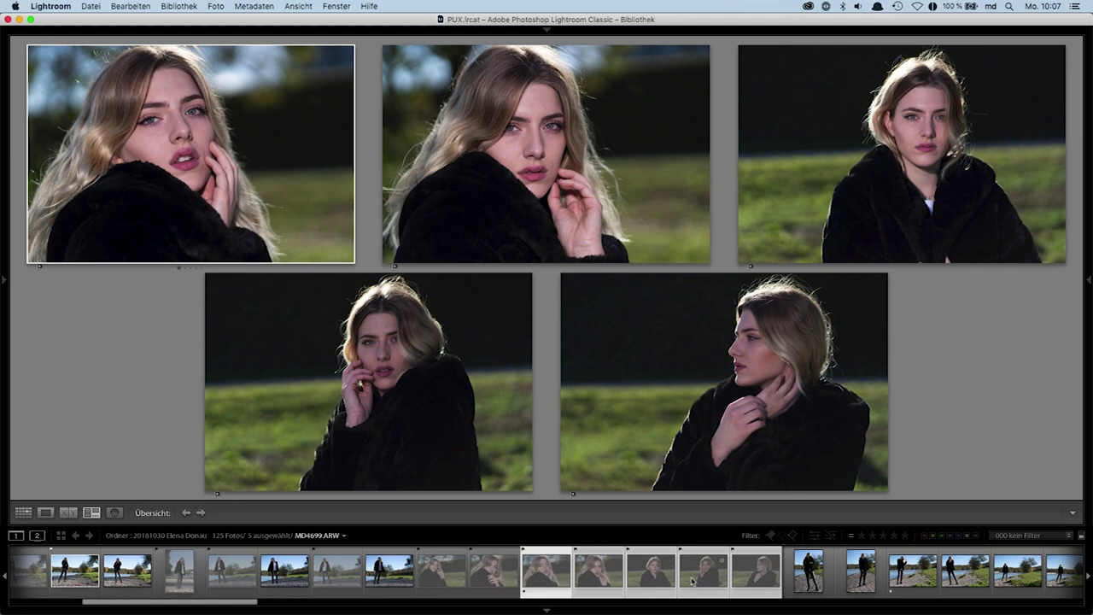
pyautogui.press('u')
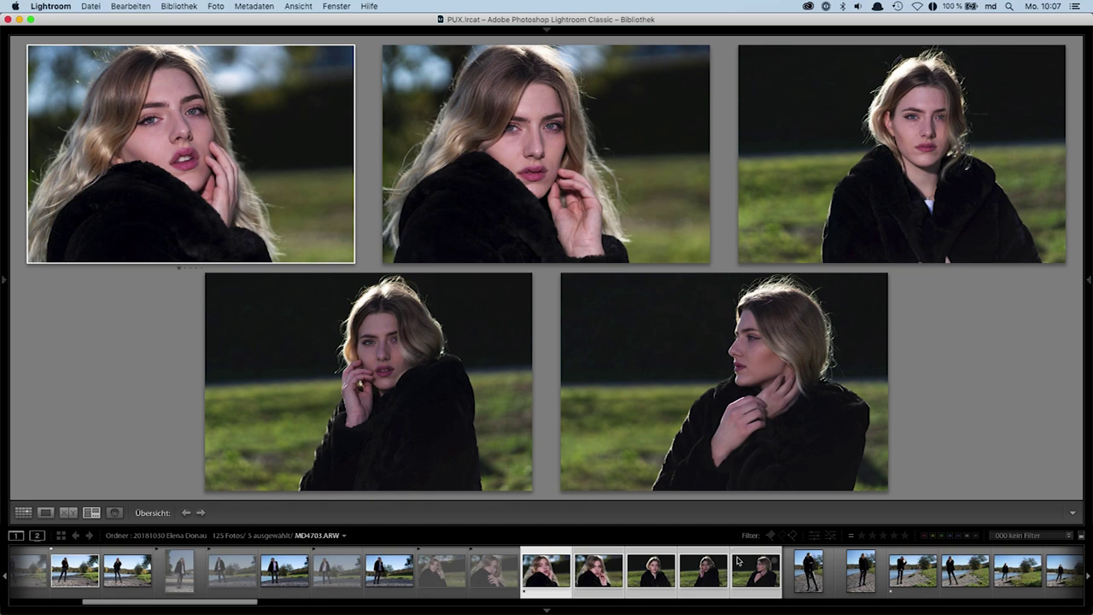
pyautogui.click(526, 485)
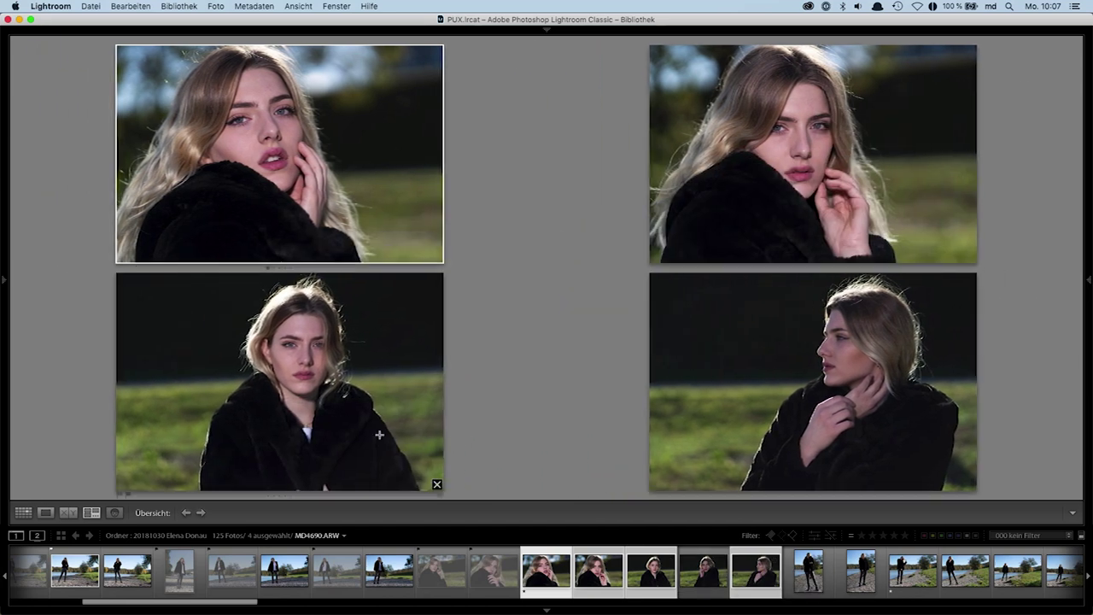
pyautogui.click(437, 484)
pyautogui.click(713, 378)
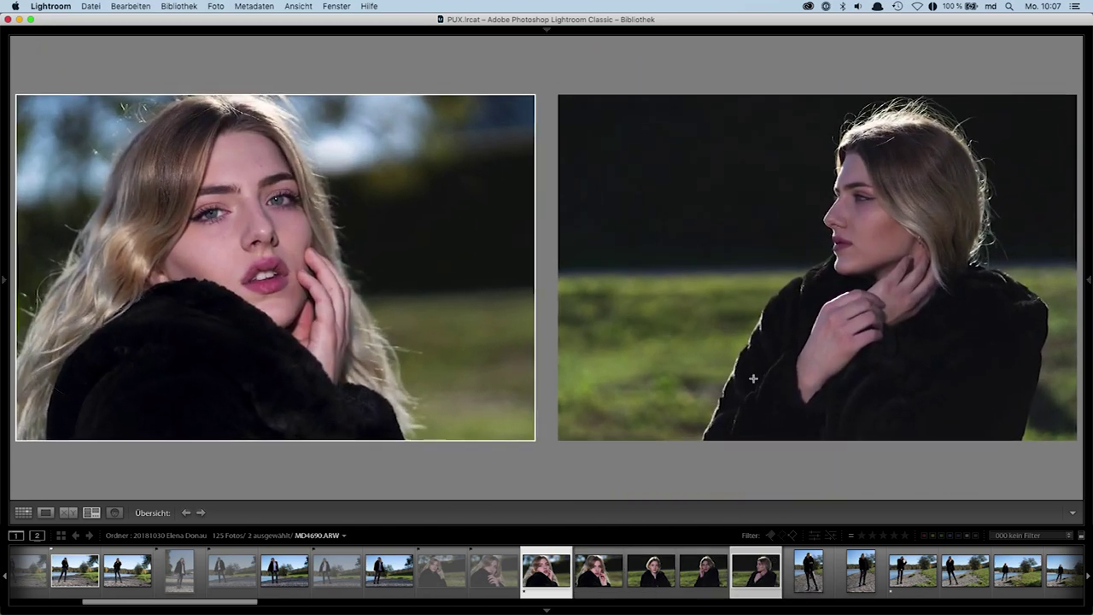
# Step: Select white-shirt photos 32–36 in the Grid and compare them in Survey view
pyautogui.press('g')
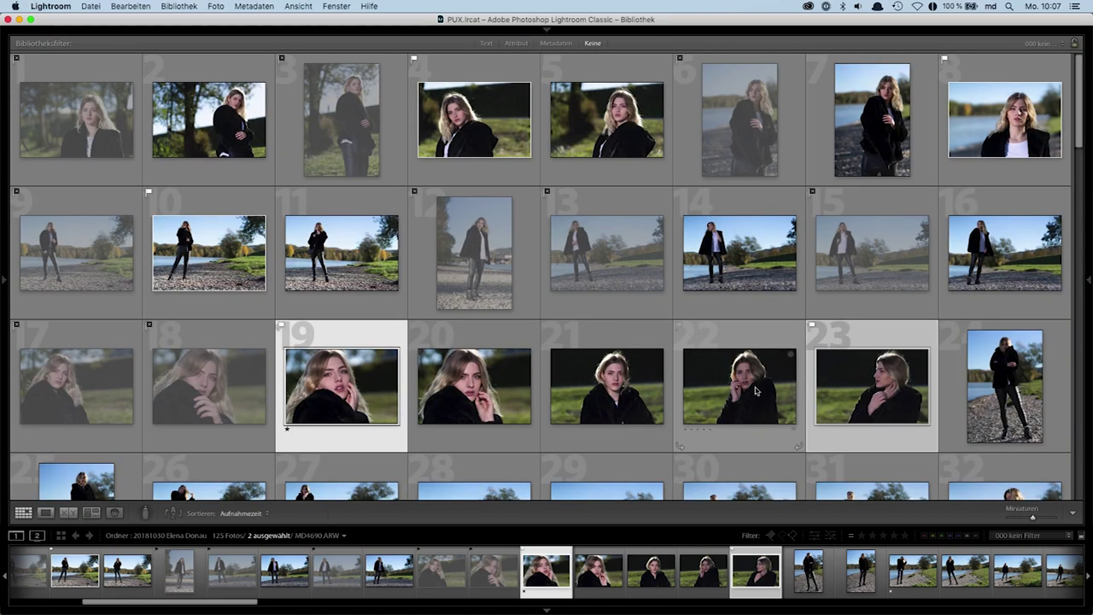
pyautogui.scroll(-5, 756, 390)
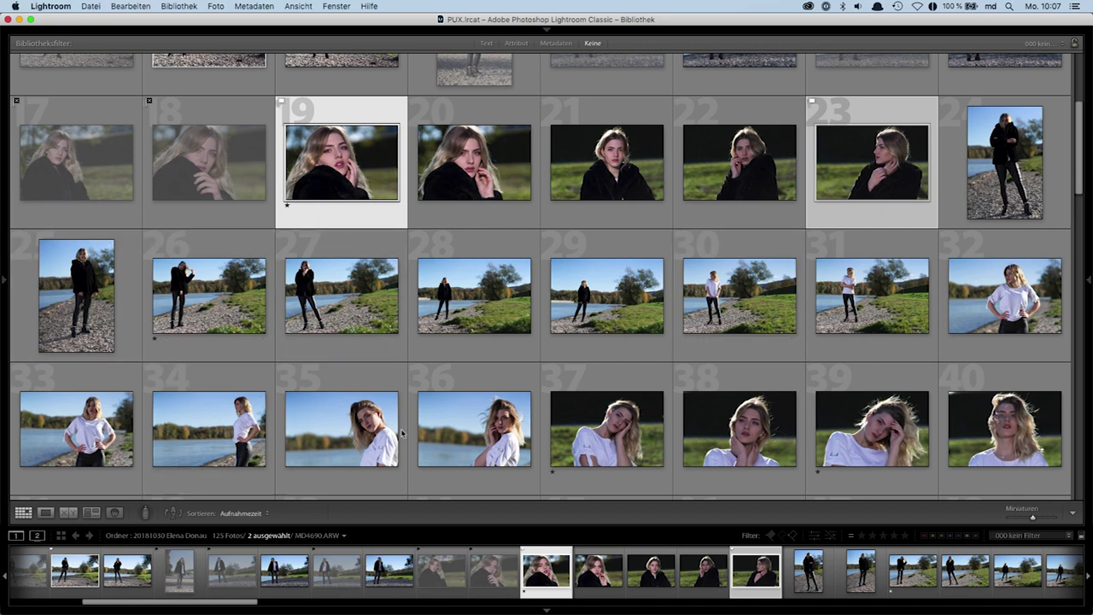
pyautogui.scroll(-3, 632, 428)
pyautogui.press('j')
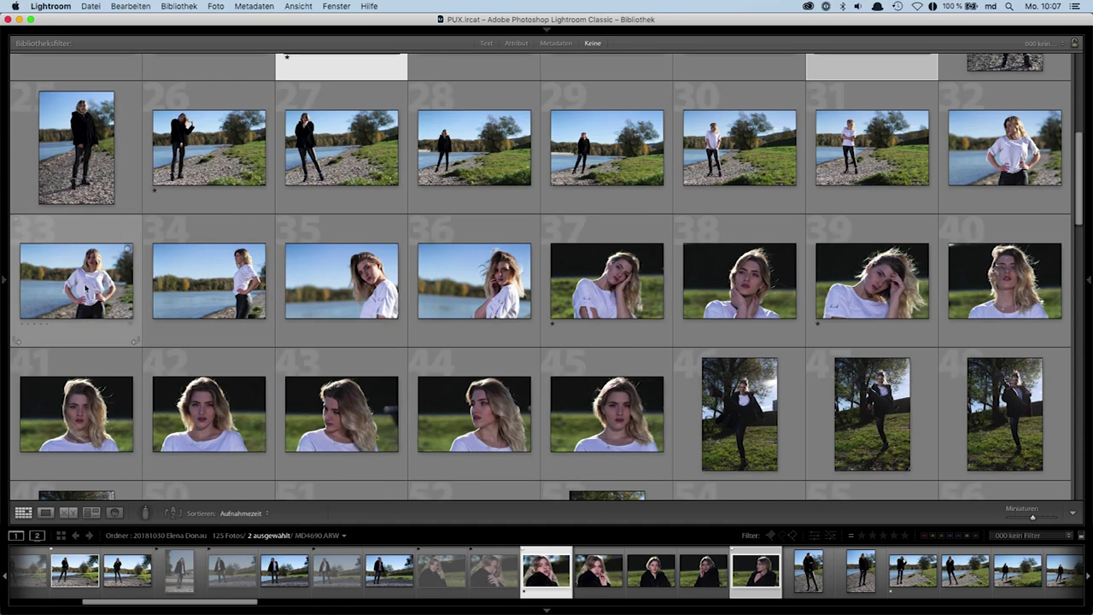
pyautogui.click(78, 280)
pyautogui.hotkey('shift', 'Left')
pyautogui.keyDown('shift'); pyautogui.click(483, 297); pyautogui.keyUp('shift')
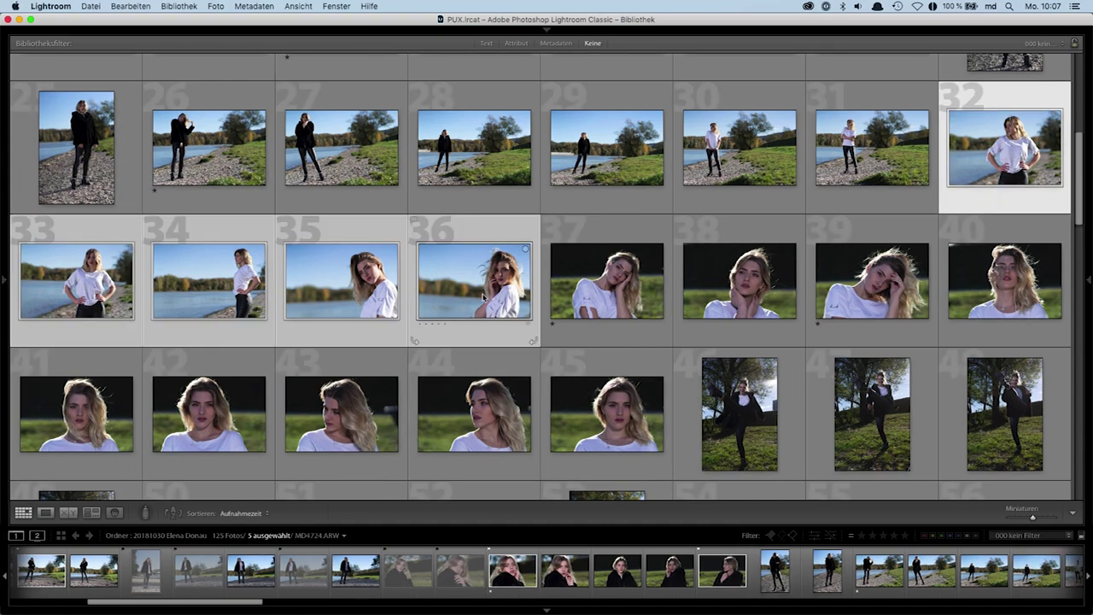
pyautogui.press('n')
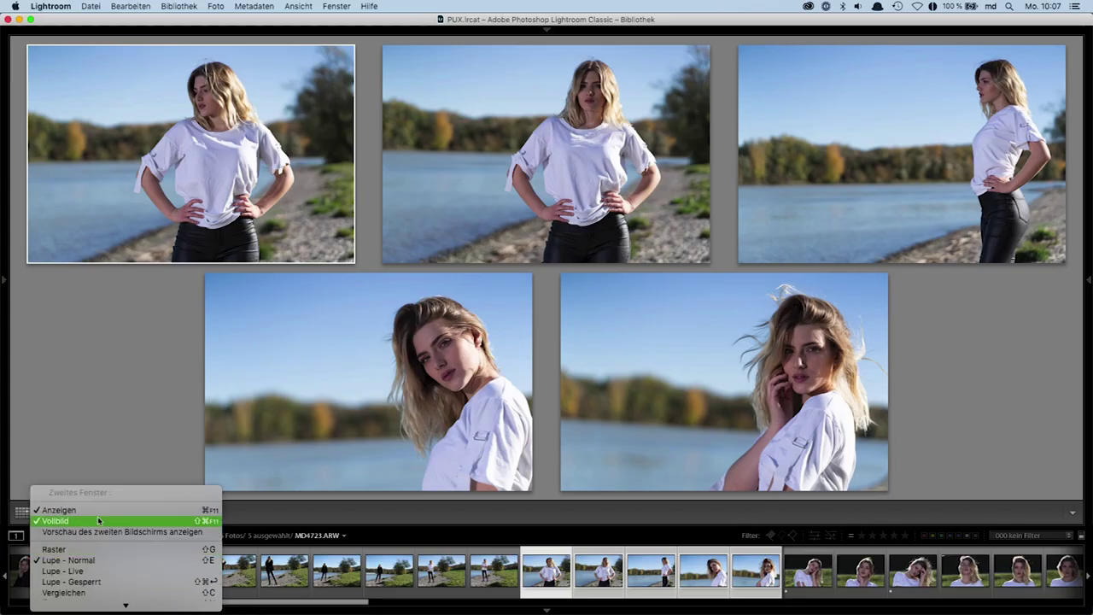
# Step: Show the active photo in a Secondary Display window moved to the screen centre
pyautogui.click(98, 520)
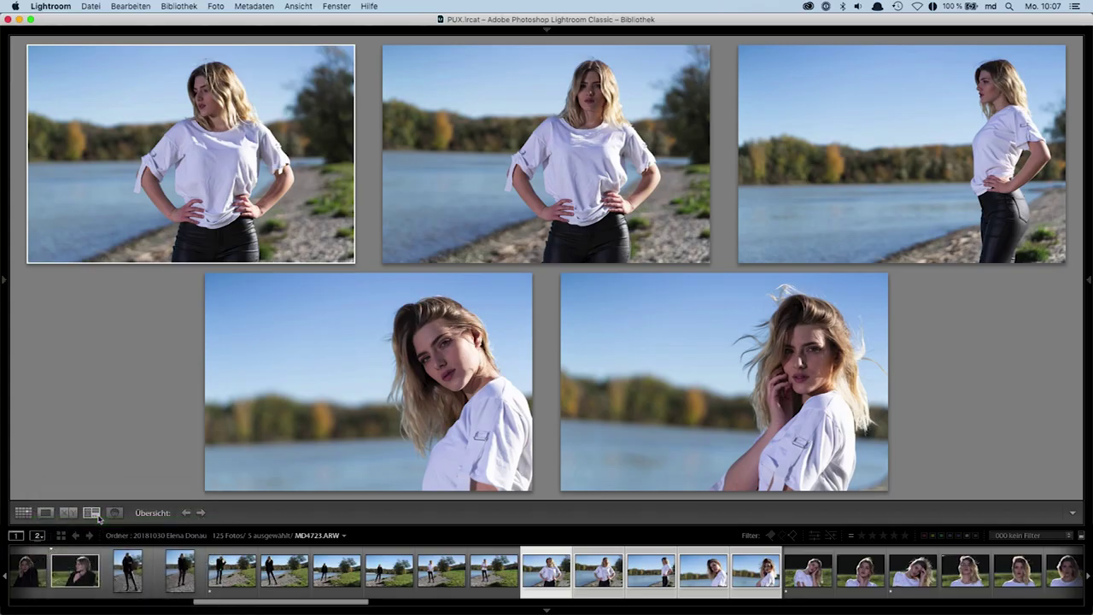
pyautogui.moveTo(302, 202); pyautogui.dragTo(645, 184)
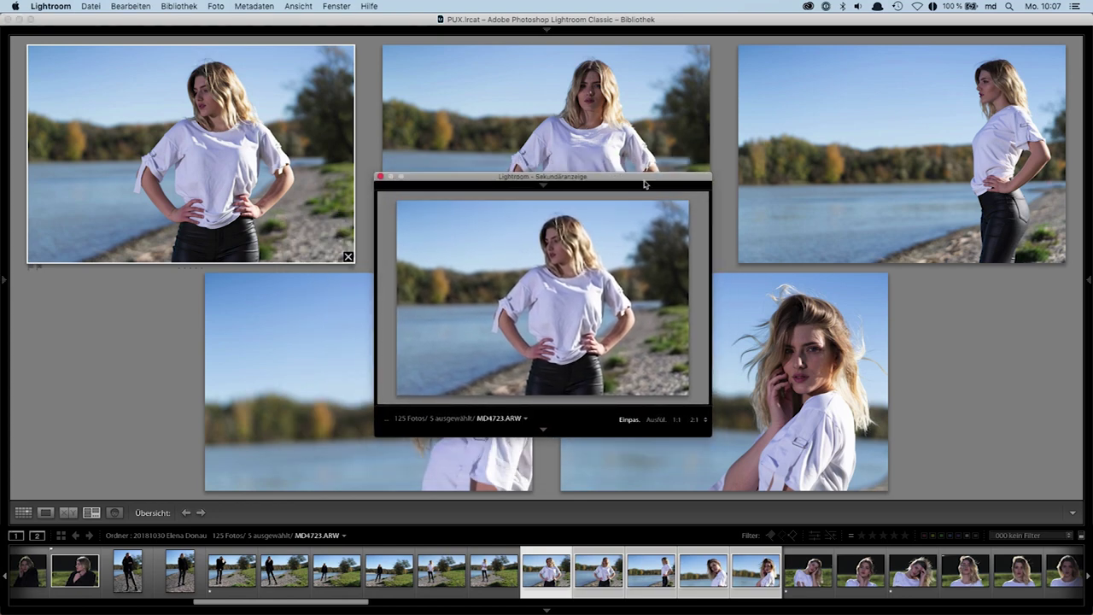